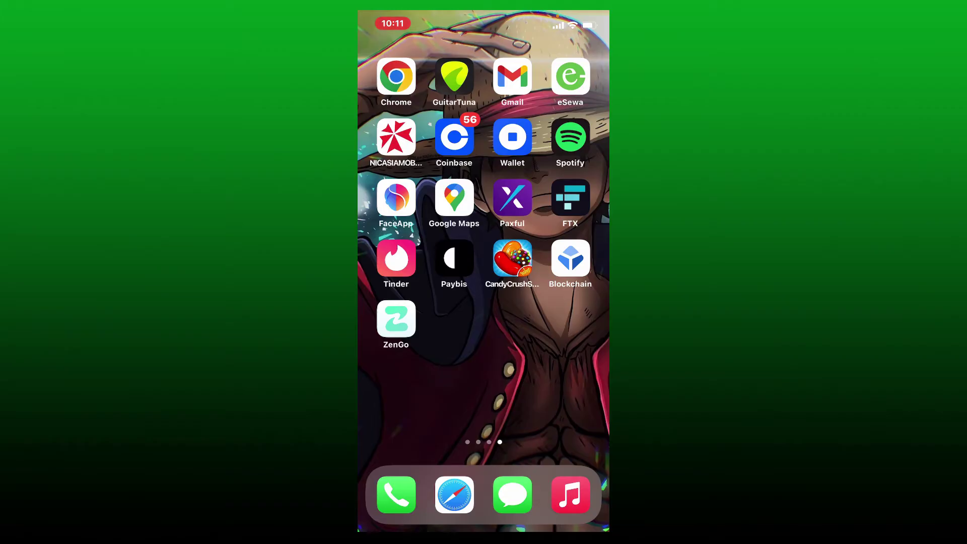
Step: Launch ZenGo and go to its Account settings, down to Delete Account
click(395, 319)
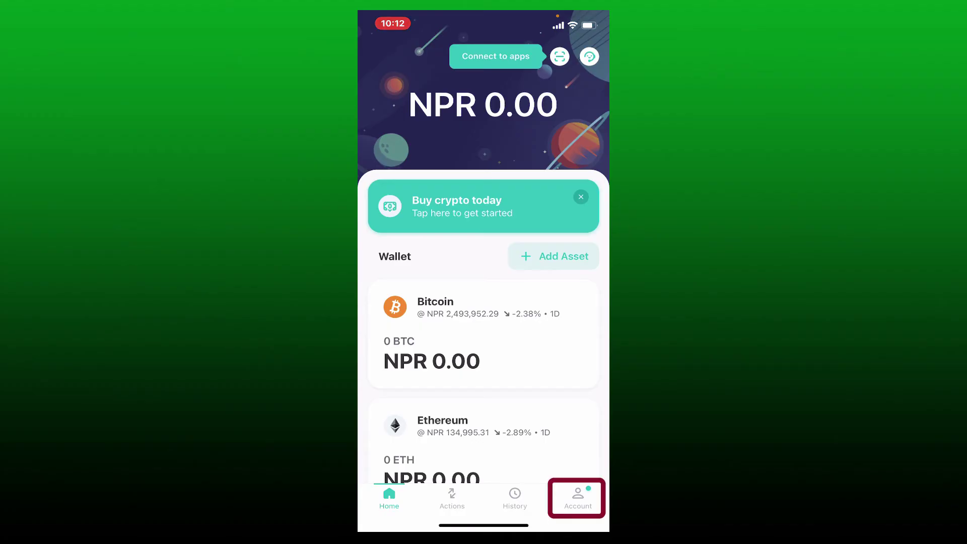
click(578, 499)
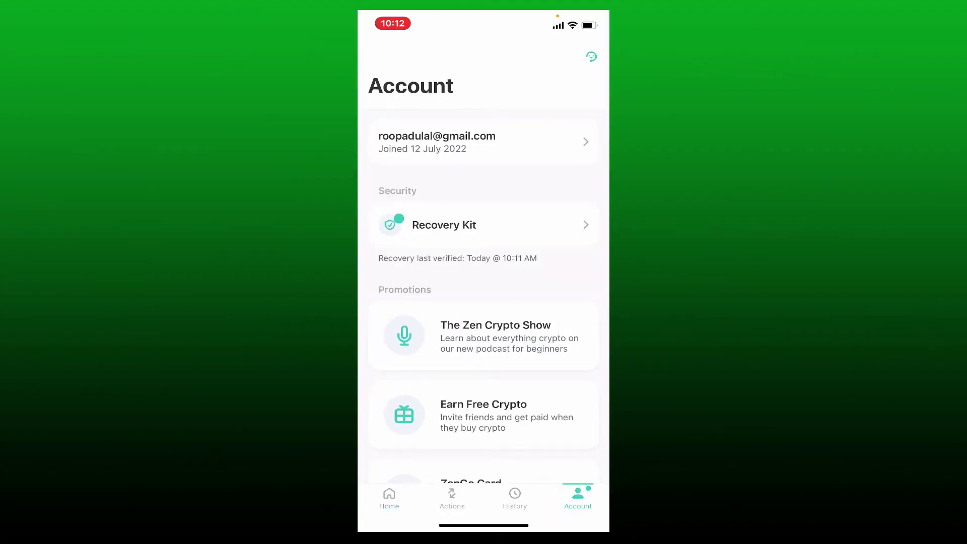
scroll(484, 302, down, 10)
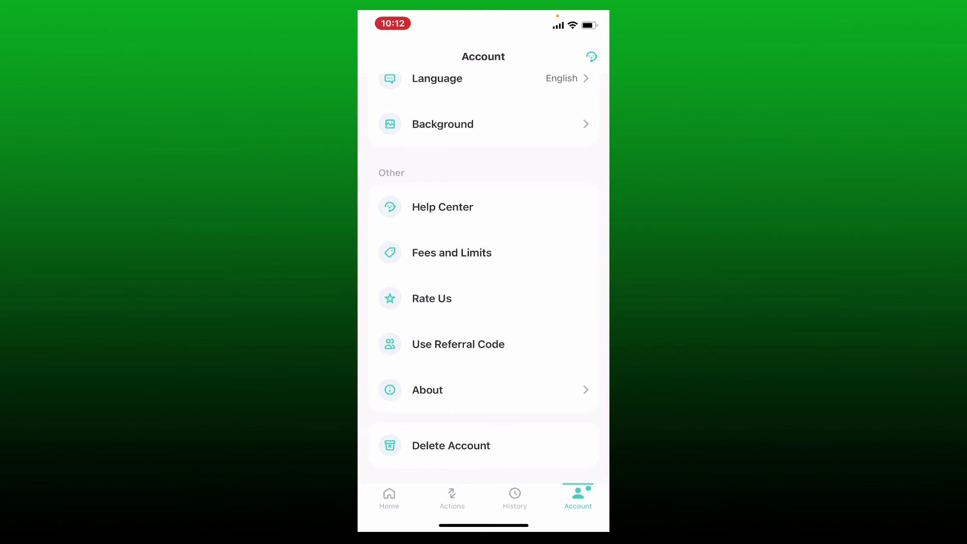
Step: Choose Delete Account and confirm permanent deletion in the Are You Sure? dialog
click(452, 446)
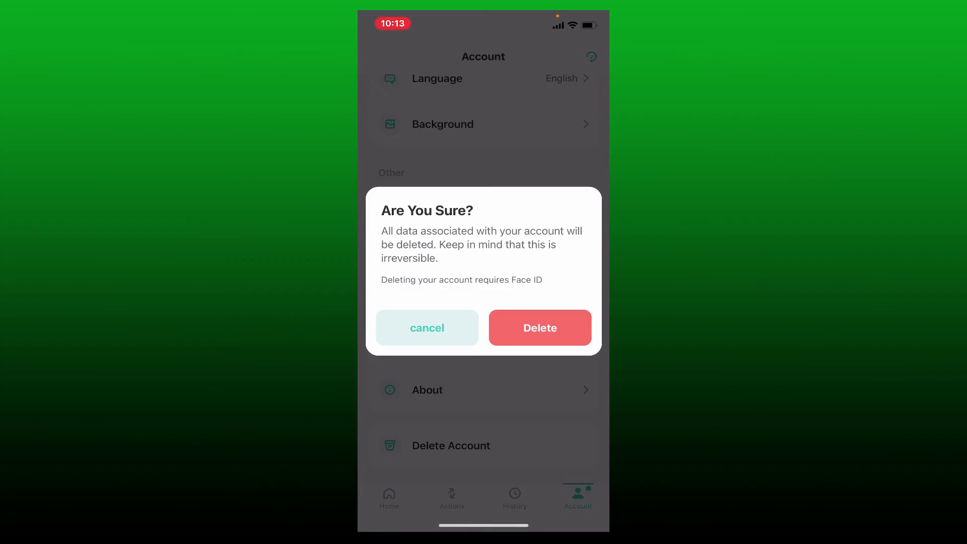
click(539, 327)
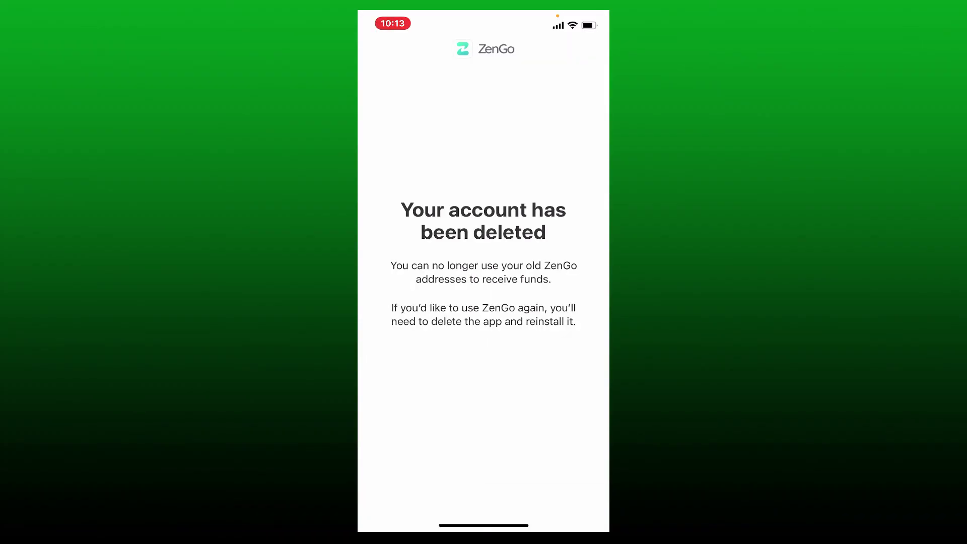
Step: Close ZenGo and page over to the home screen with Files and Find My
drag(484, 525, 483, 302)
drag(393, 264, 574, 265)
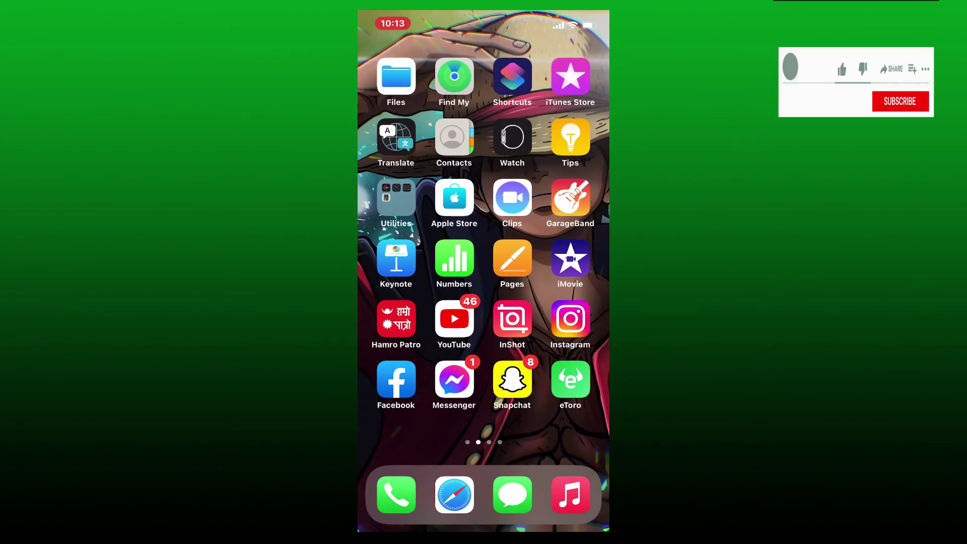